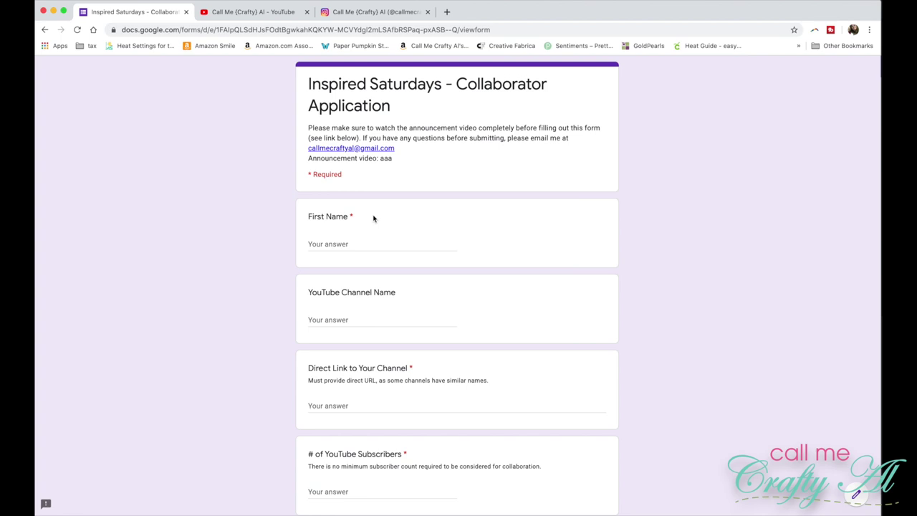
Enter the applicant's first name, fixing a typo, then the YouTube channel name.
left_click(351, 244)
type("Alciai")
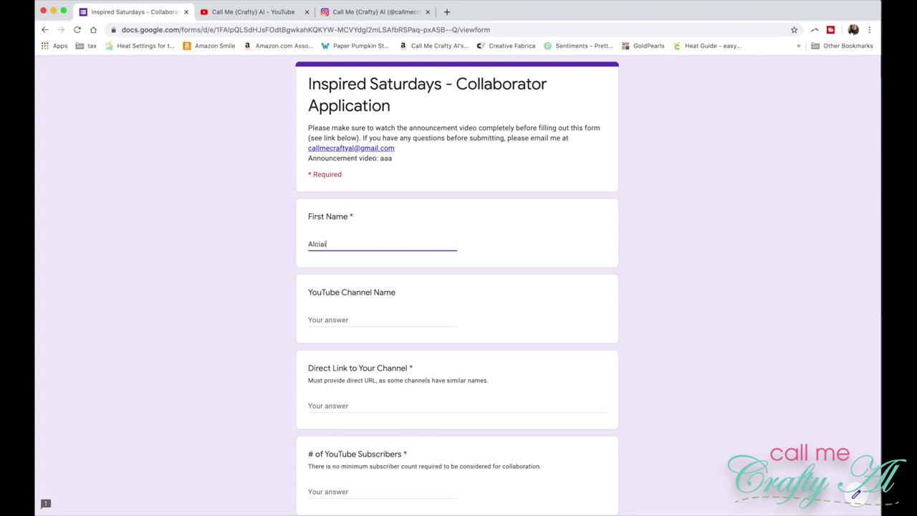
key("BackSpace")
key("BackSpace")
key("BackSpace")
type("icia")
left_click(353, 320)
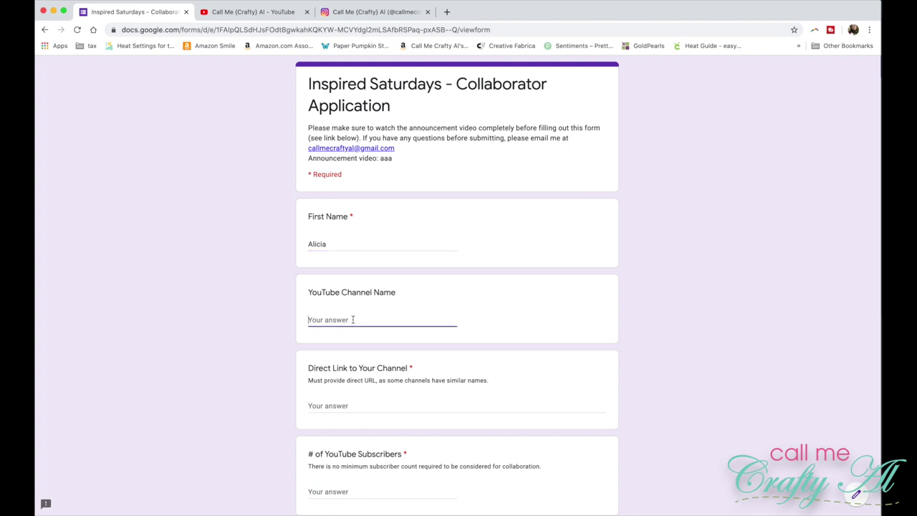
type("Call Me Crafty Al")
scroll(415, 292, "down", 5)
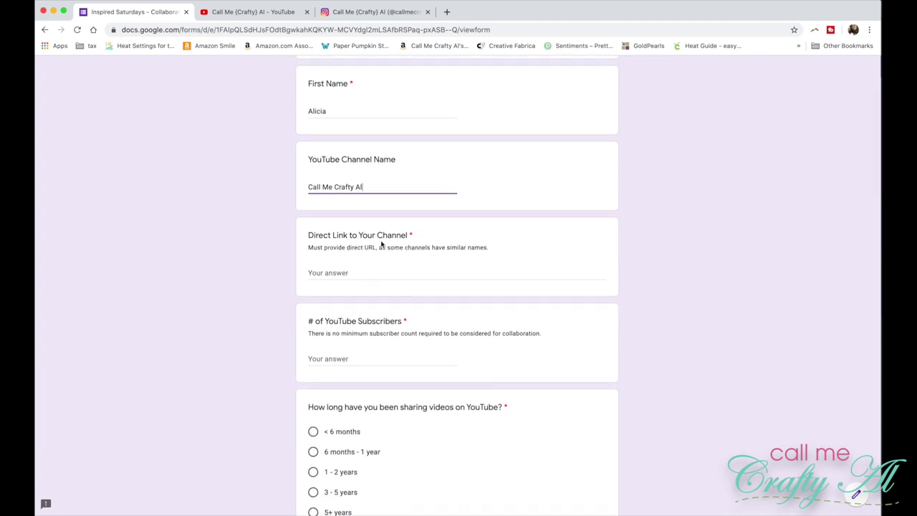
Copy the YouTube channel page URL and paste it into Direct Link to Your Channel.
left_click(221, 12)
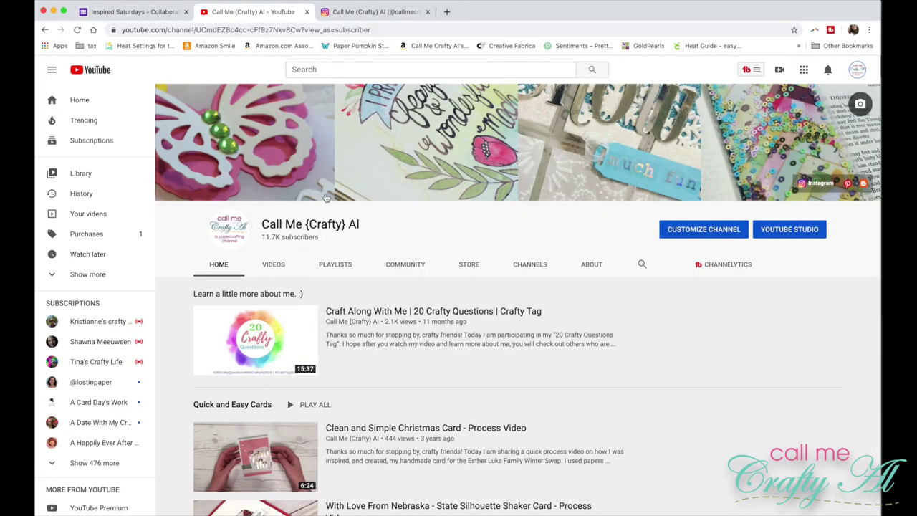
left_click(385, 29)
key("super+c")
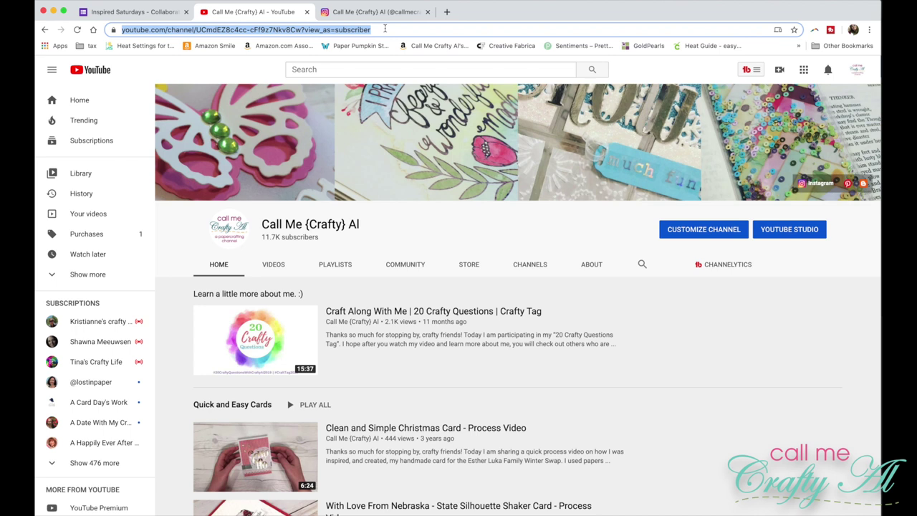
left_click(164, 10)
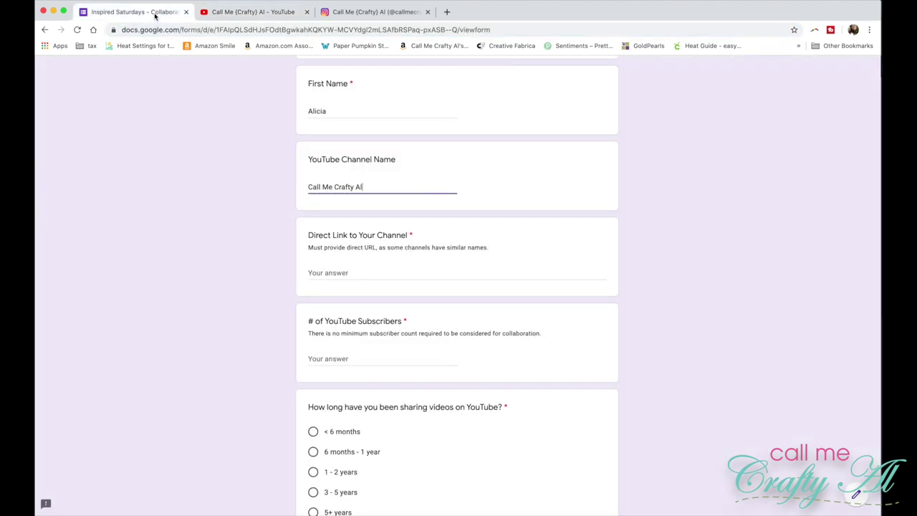
left_click(322, 273)
key("super+v")
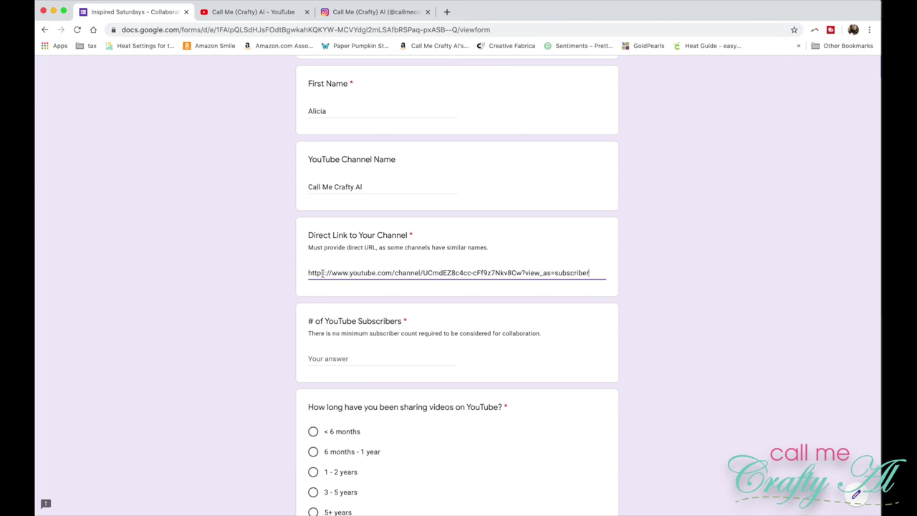
left_click(338, 360)
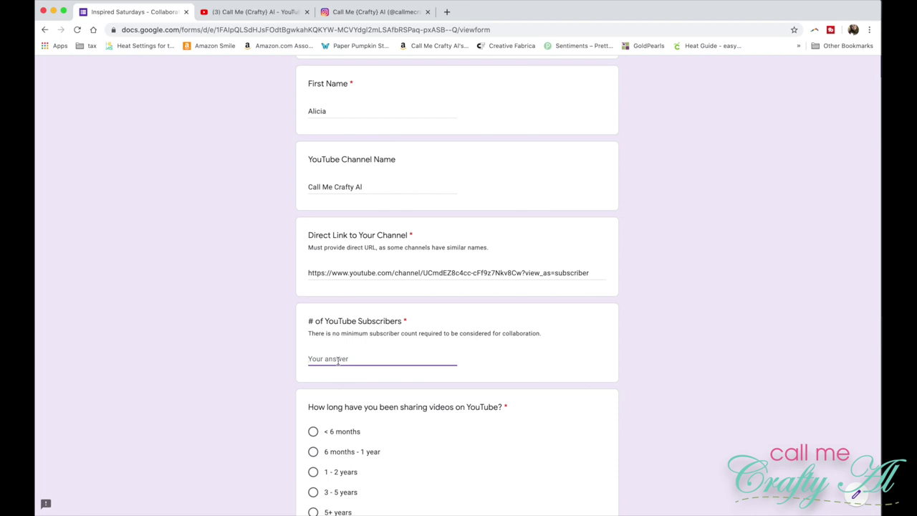
Answer 11,700 subscribers, 3 - 5 years sharing videos, and posting 1 - 2 times weekly.
type("11,700")
scroll(262, 323, "down", 5)
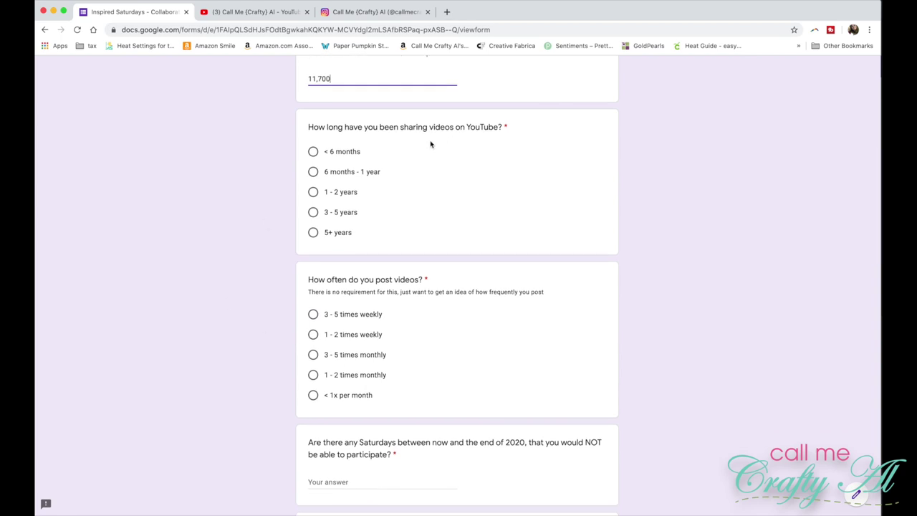
left_click(313, 213)
scroll(313, 215, "down", 5)
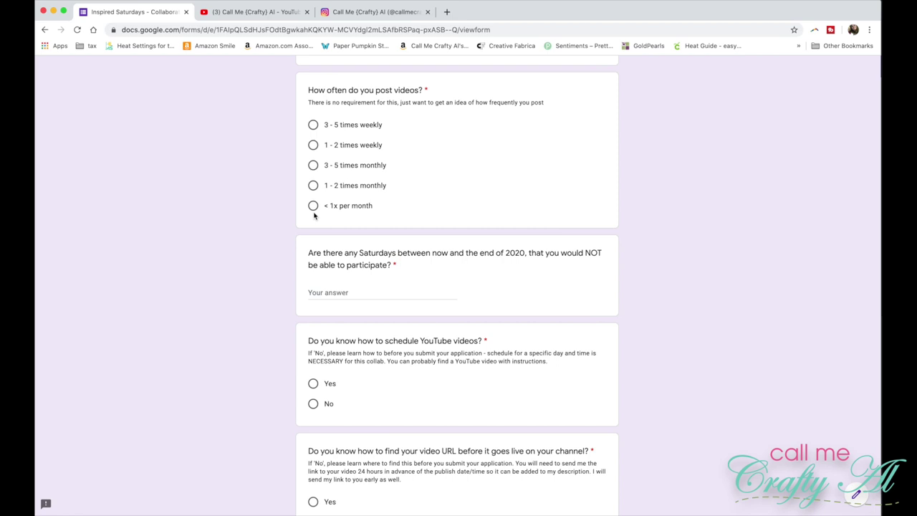
left_click(313, 165)
left_click(313, 146)
scroll(313, 146, "down", 2)
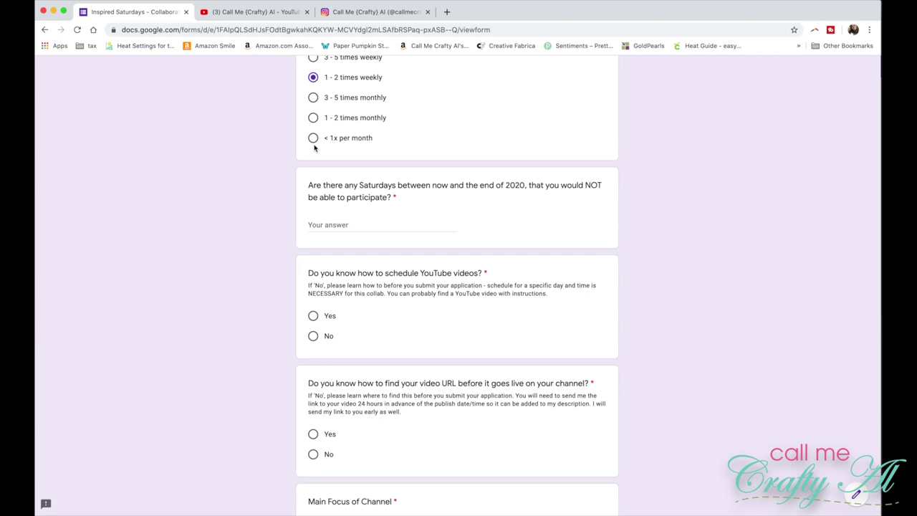
Enter August 2020 as the unavailable Saturdays and choose Yes for scheduling YouTube videos.
left_click(371, 225)
type("August 2020")
scroll(368, 224, "down", 3)
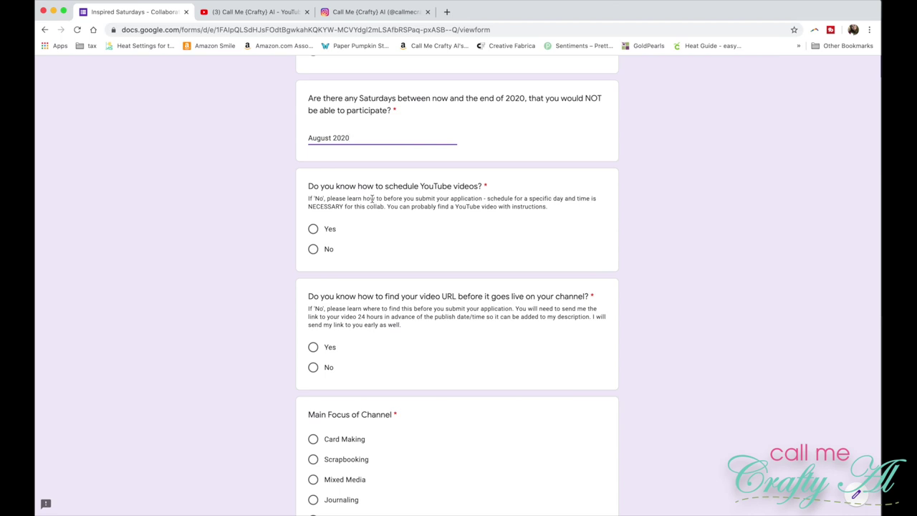
left_click(313, 229)
scroll(313, 230, "down", 3)
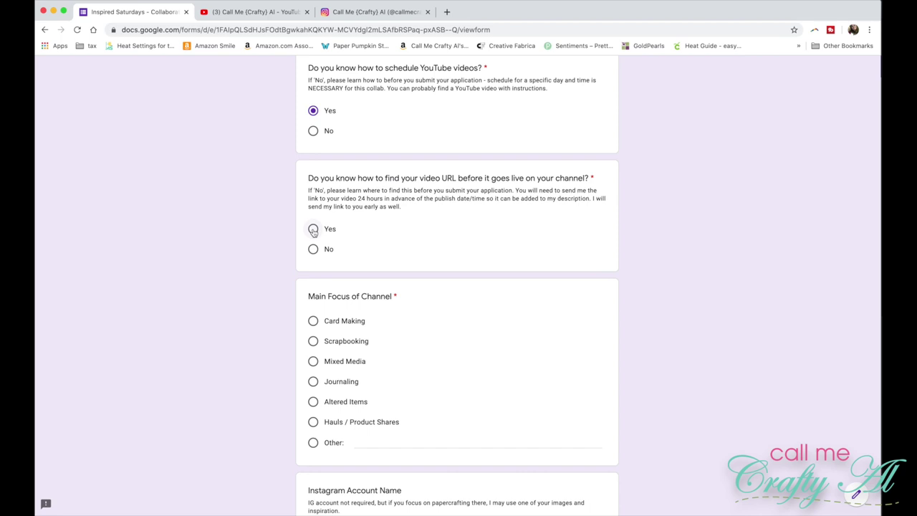
In a new tab, open the Cuddly Cacti video's details in YouTube Studio and select its link.
left_click(446, 11)
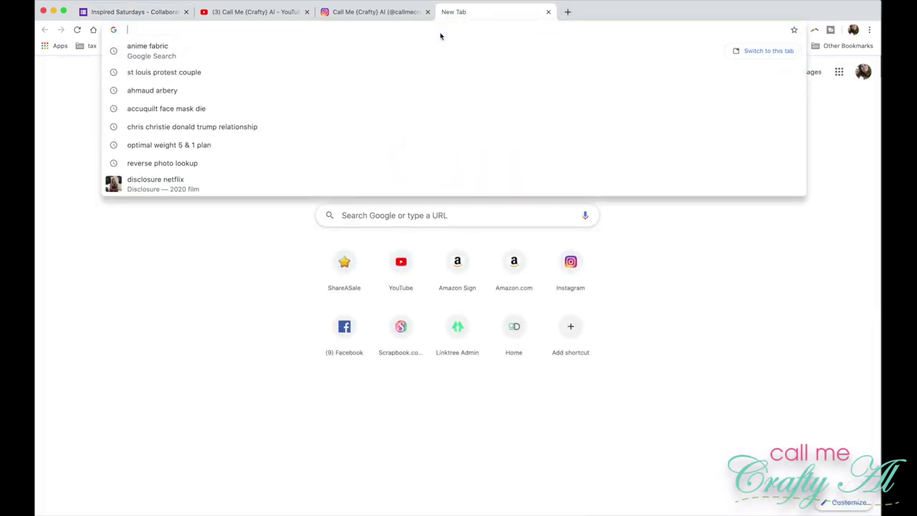
type("you")
key("Return")
left_click(859, 69)
left_click(774, 174)
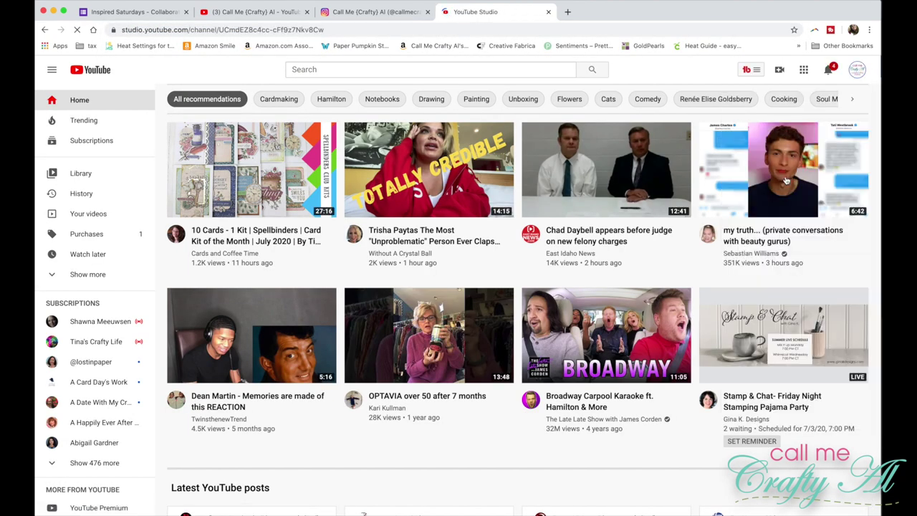
left_click(80, 230)
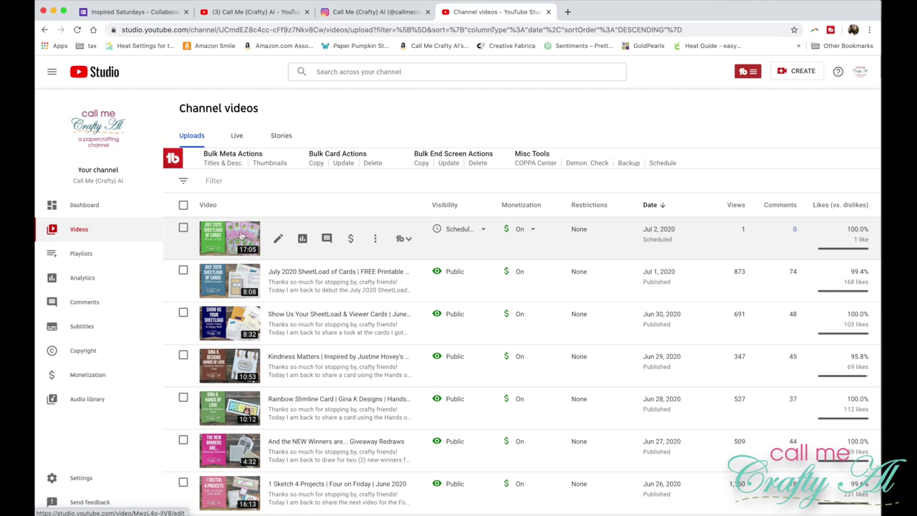
left_click(279, 239)
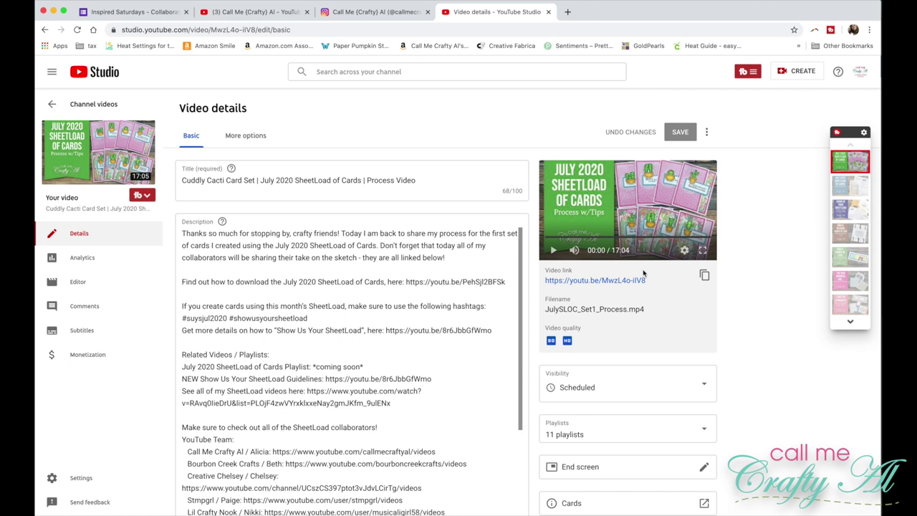
left_click_drag(647, 279, 545, 281)
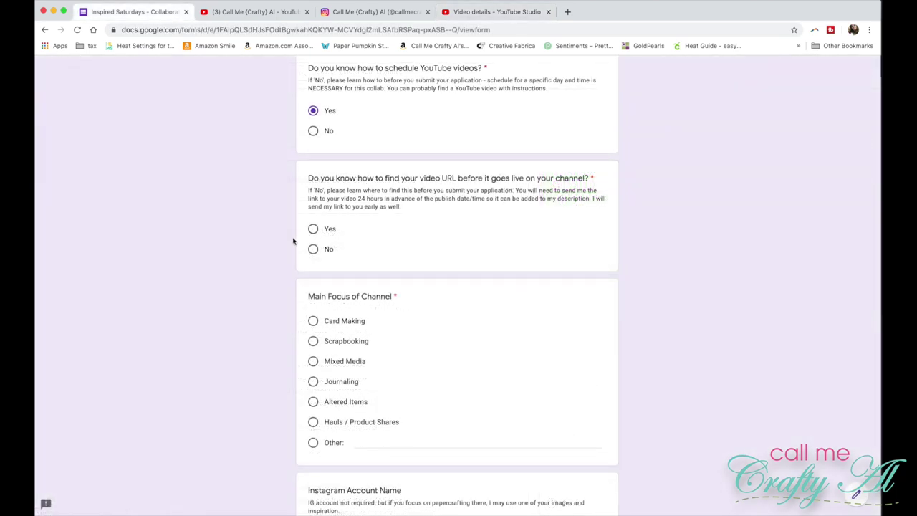
Choose Yes for knowing the video URL early and Card Making as the channel's main focus.
left_click(313, 229)
scroll(313, 231, "down", 4)
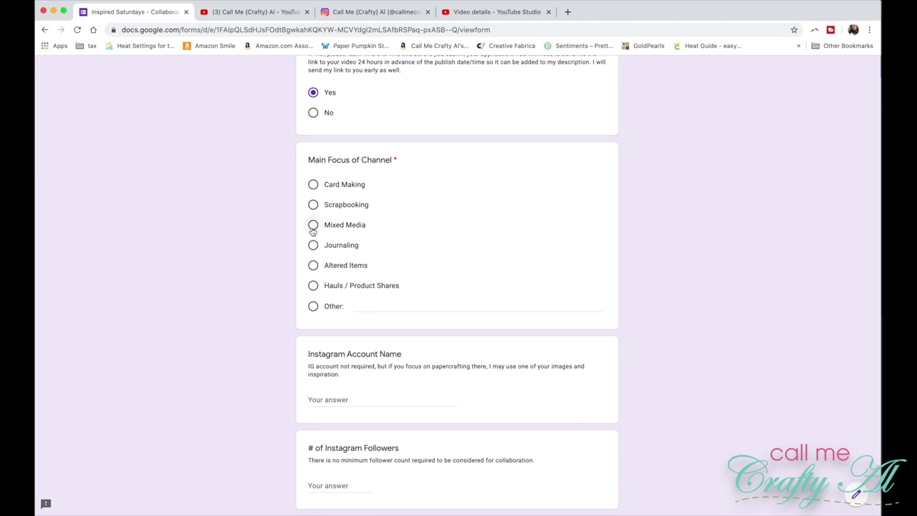
left_click(314, 186)
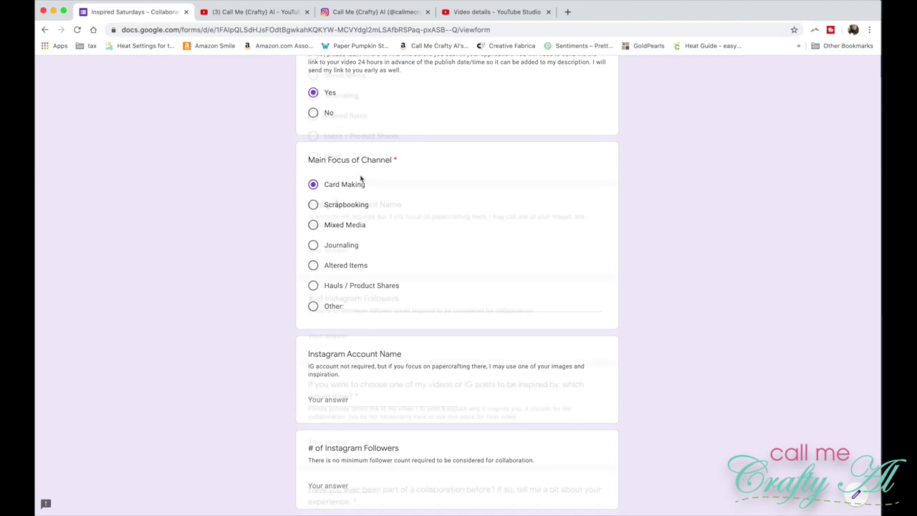
scroll(361, 179, "down", 4)
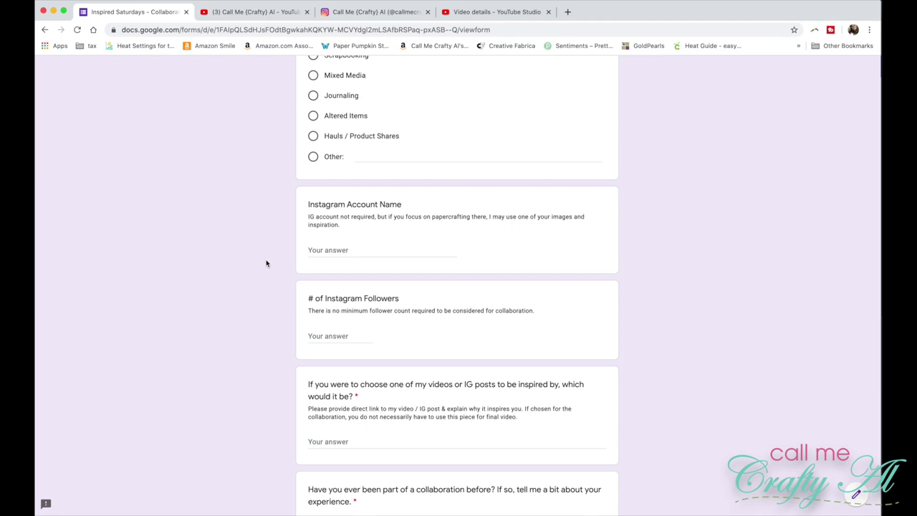
left_click(341, 252)
Copy the Instagram profile handle into the Instagram Account Name answer.
left_click(360, 13)
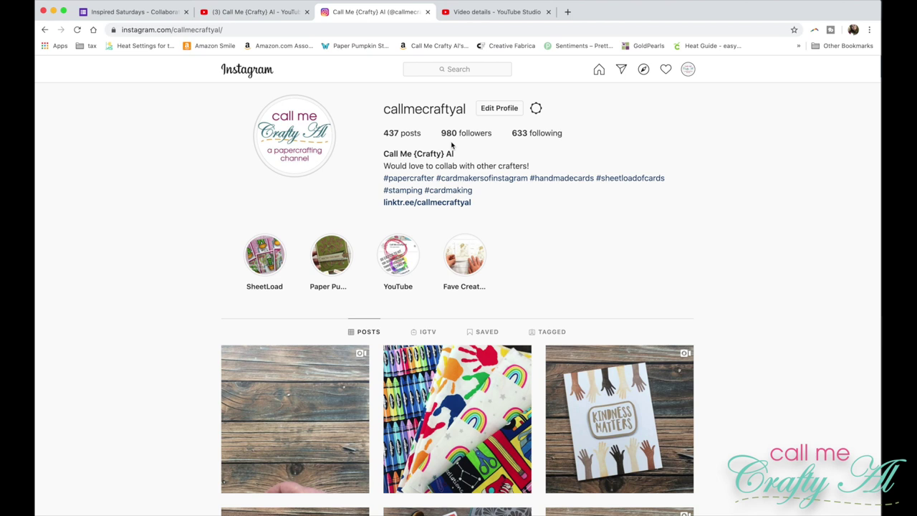
left_click(387, 112)
left_click_drag(466, 108, 378, 109)
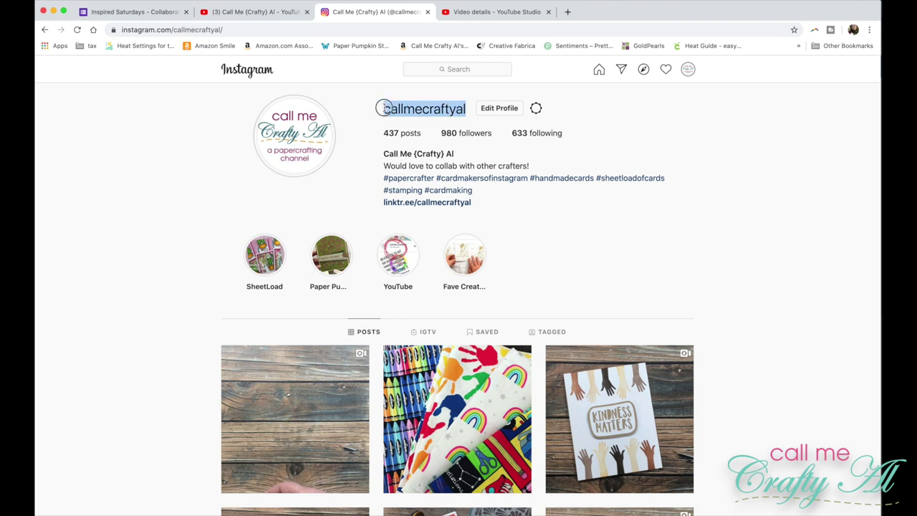
left_click(166, 13)
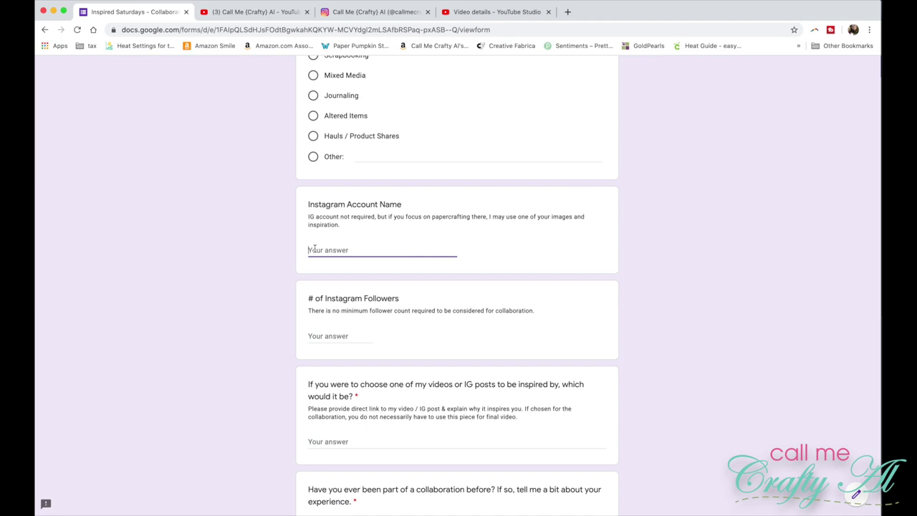
type("@callmecraftyal")
scroll(406, 285, "down", 2)
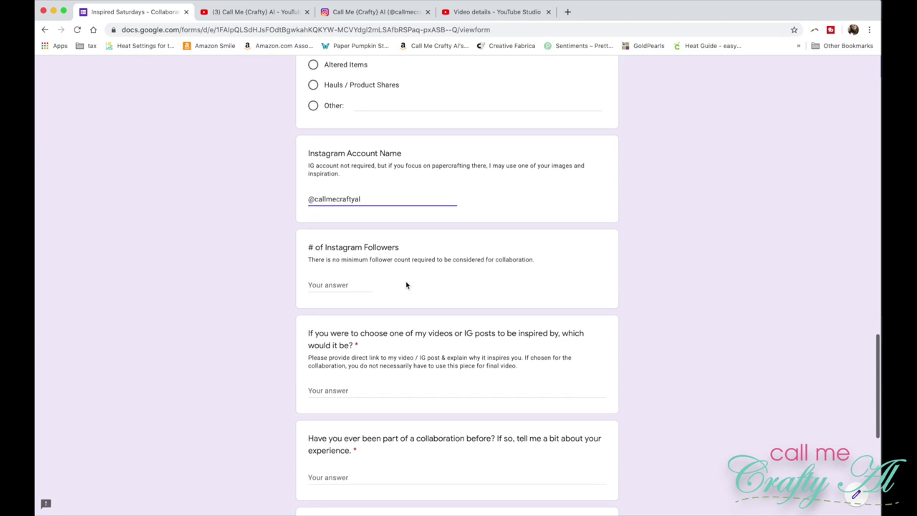
Enter 980 as the Instagram follower count.
left_click(383, 12)
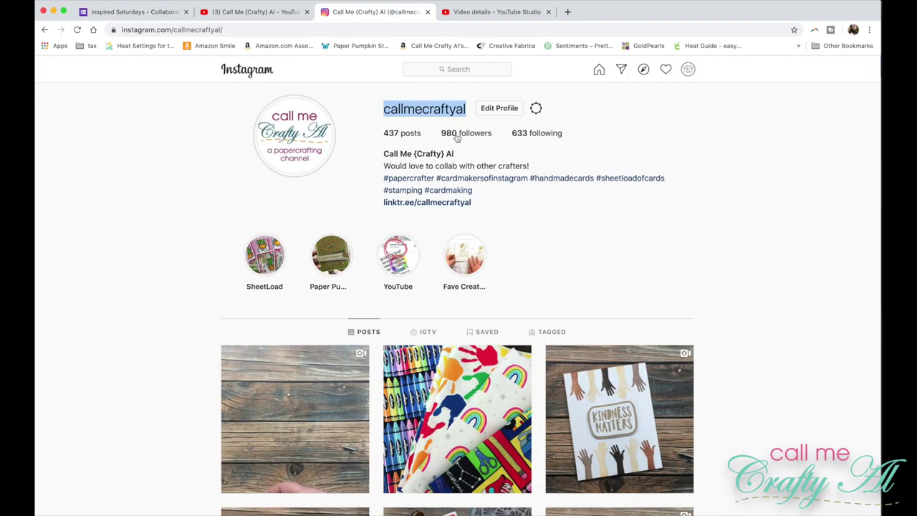
left_click(134, 11)
key("Tab")
type("9")
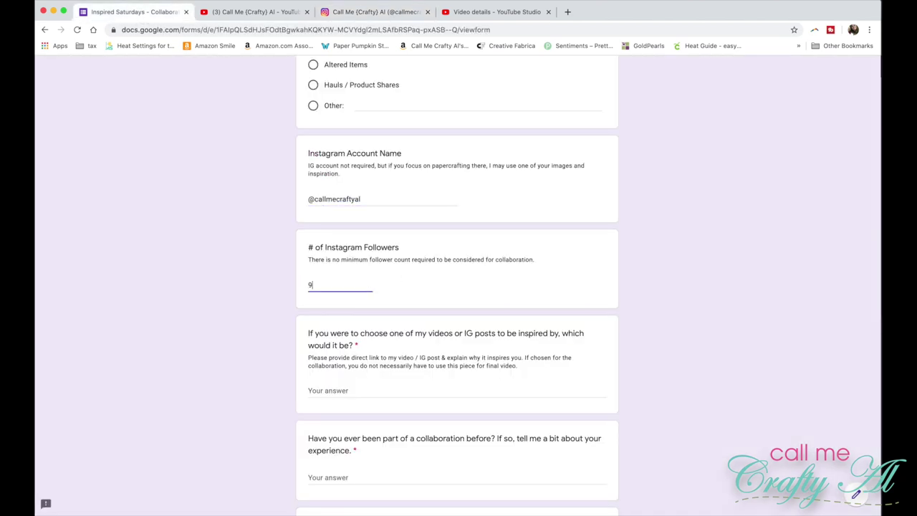
type("80")
scroll(441, 330, "down", 3)
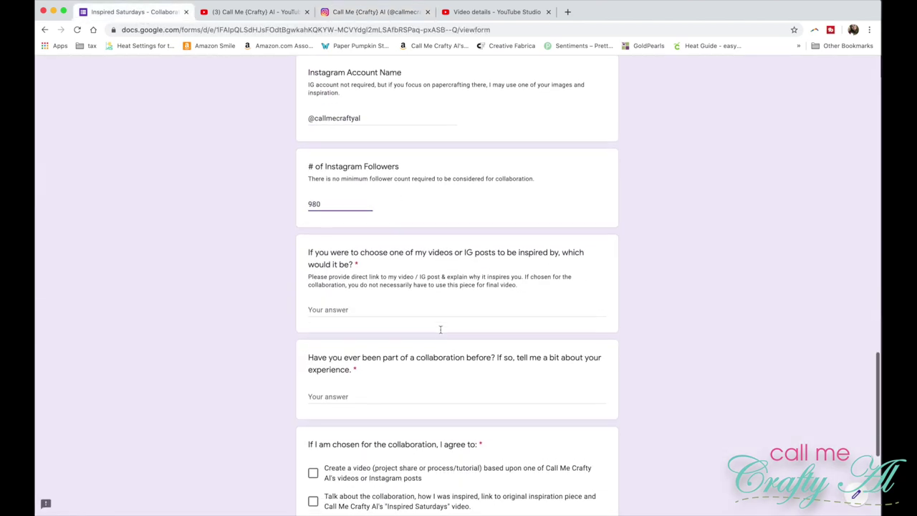
scroll(441, 330, "down", 2)
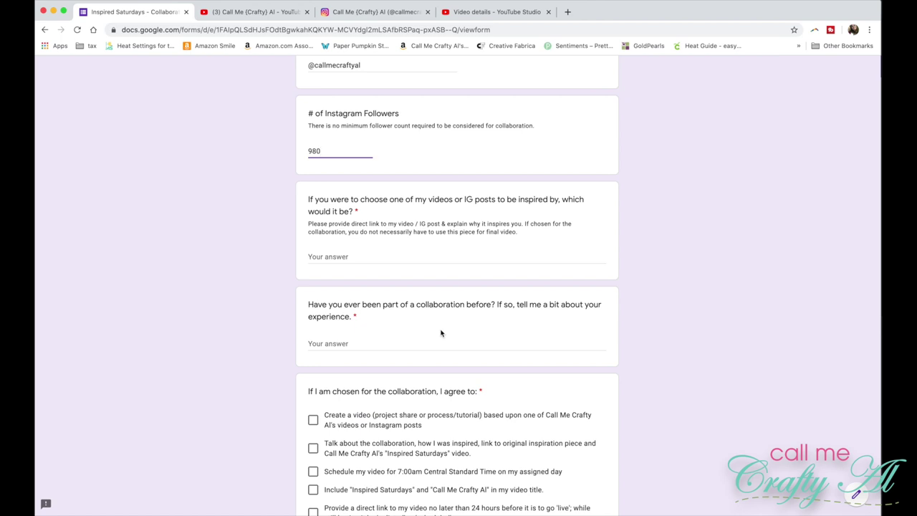
Open the blue-and-pink wreath fun fold card post on Instagram and select its URL.
left_click(362, 12)
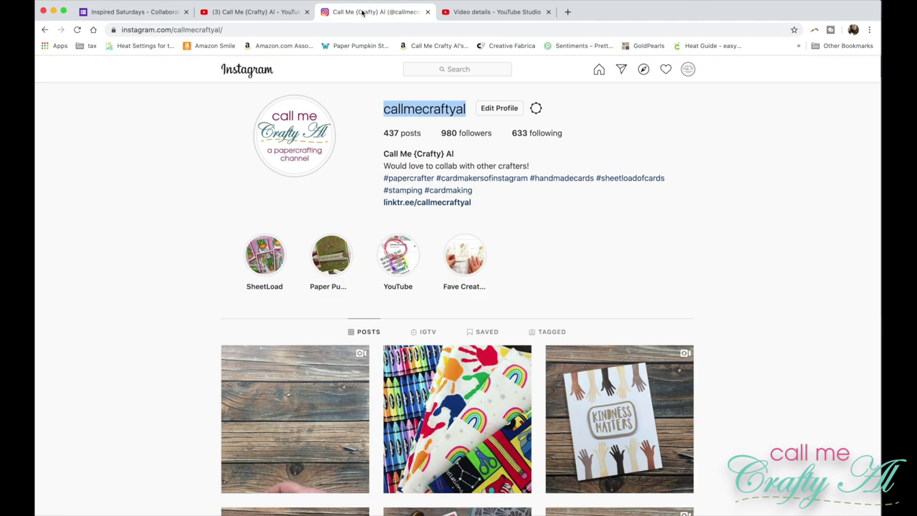
scroll(364, 246, "down", 6)
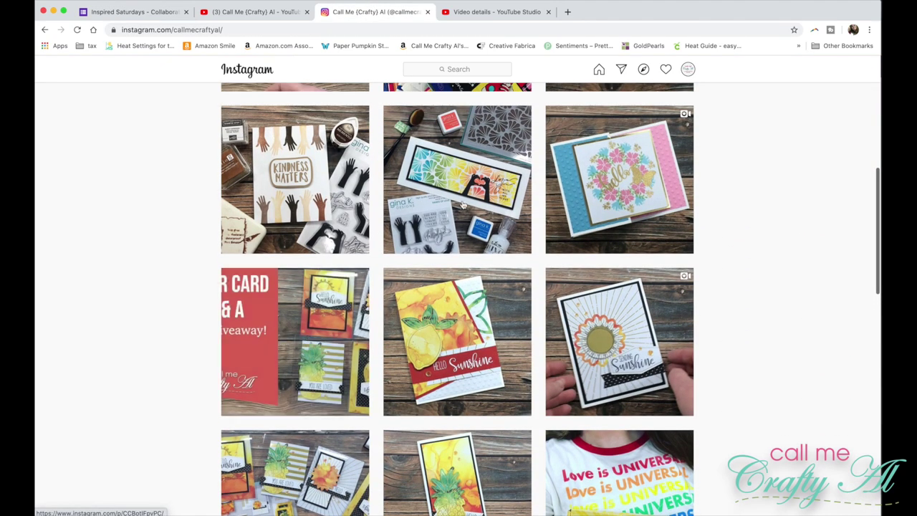
left_click(590, 179)
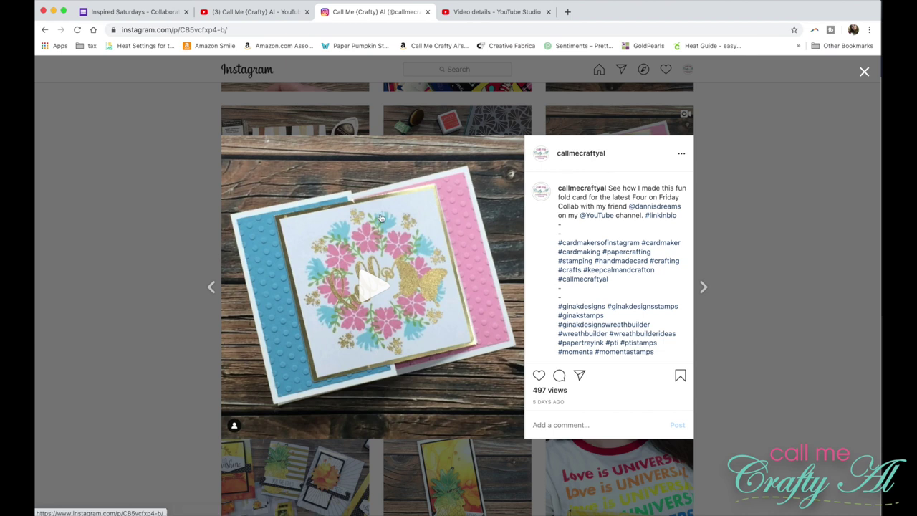
left_click(208, 30)
key("super+c")
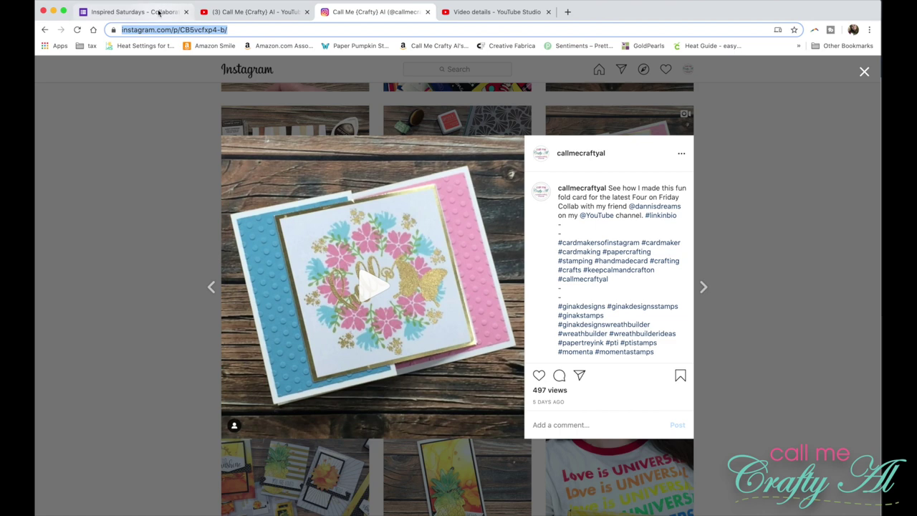
left_click(160, 12)
Paste the wreath post link, then add 'I have a wreath builder and would like to try it out for this fun fold card.'.
left_click(358, 256)
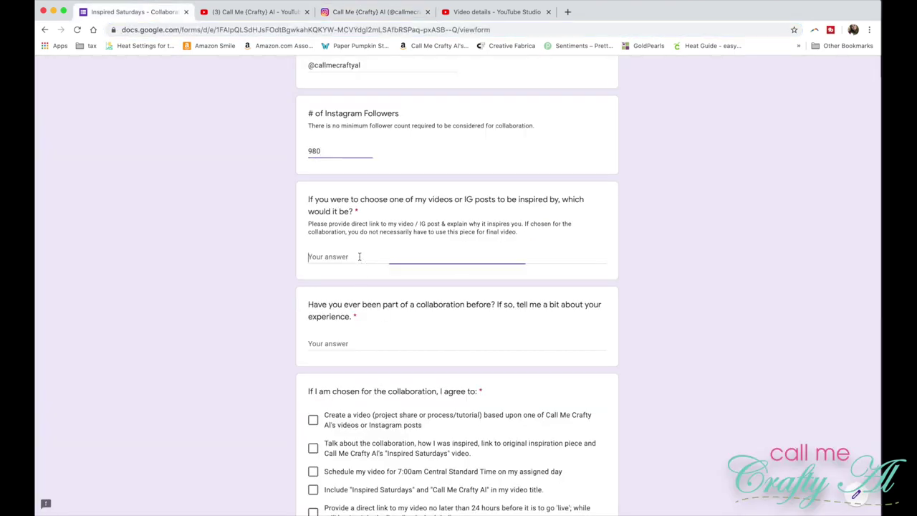
key("super+v")
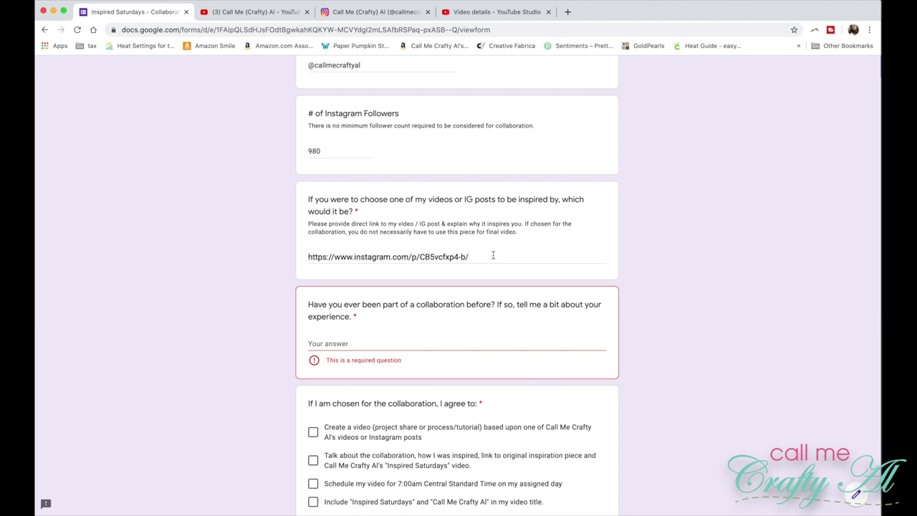
left_click(491, 256)
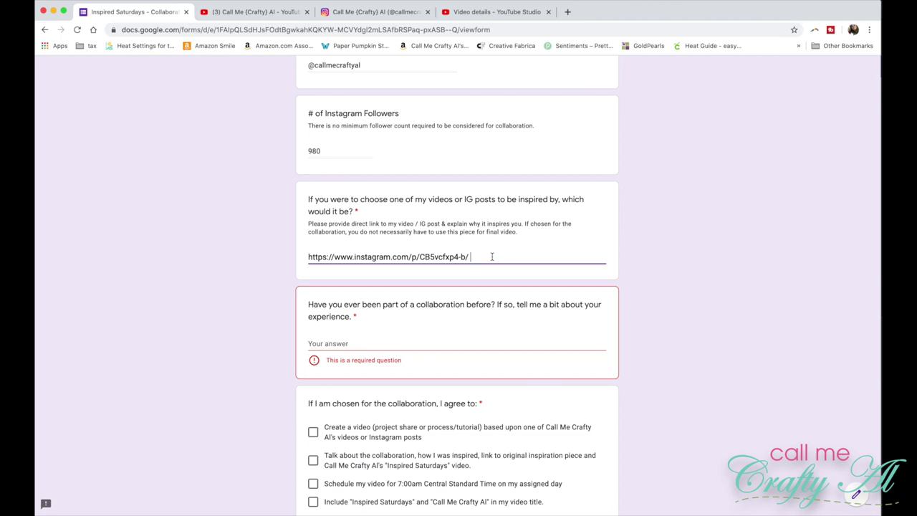
type("I have a wreath builfrt")
key("BackSpace")
key("BackSpace")
key("BackSpace")
type("der and would like to try it out")
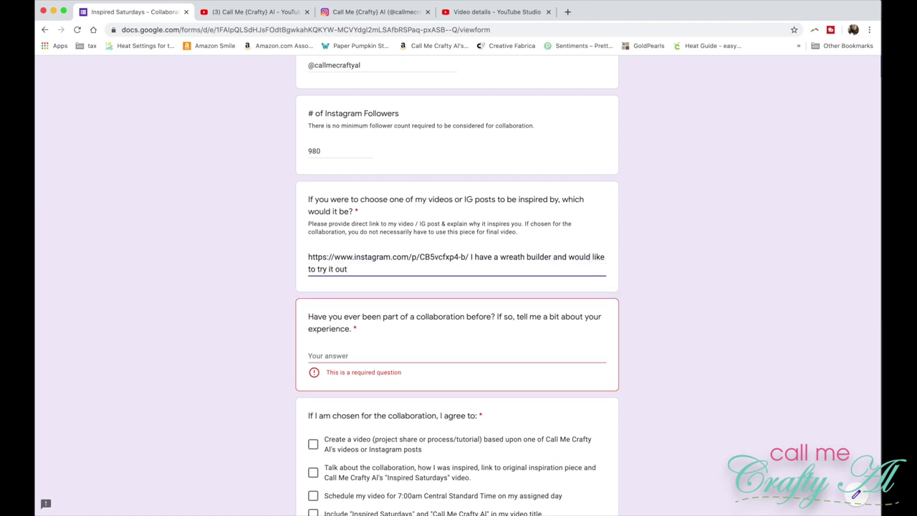
type(" for this fun fold card.")
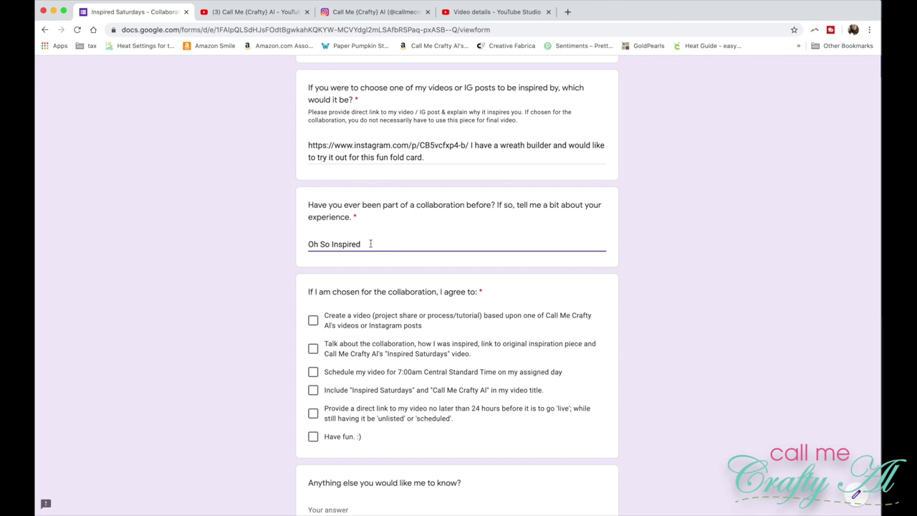
Complete the previous-collaboration answer with 'Collab was hosted.'.
type("Collab was hosted.")
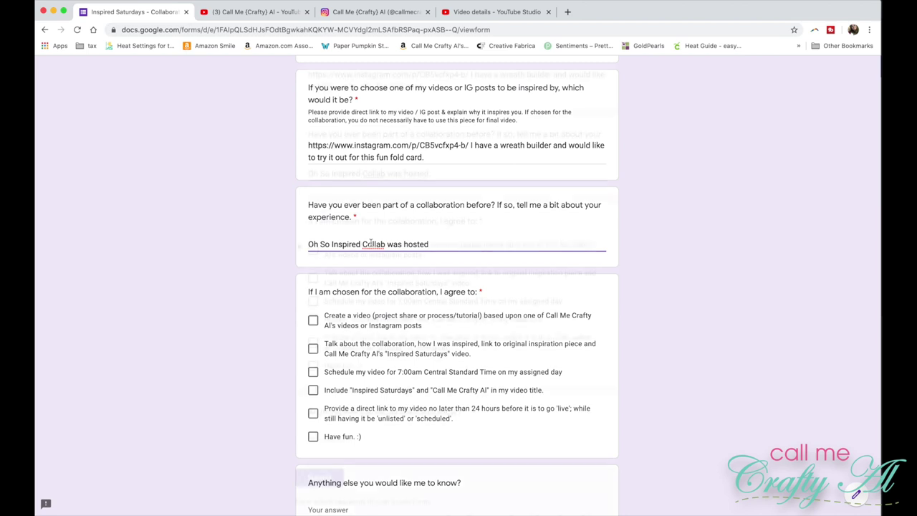
scroll(266, 267, "down", 2)
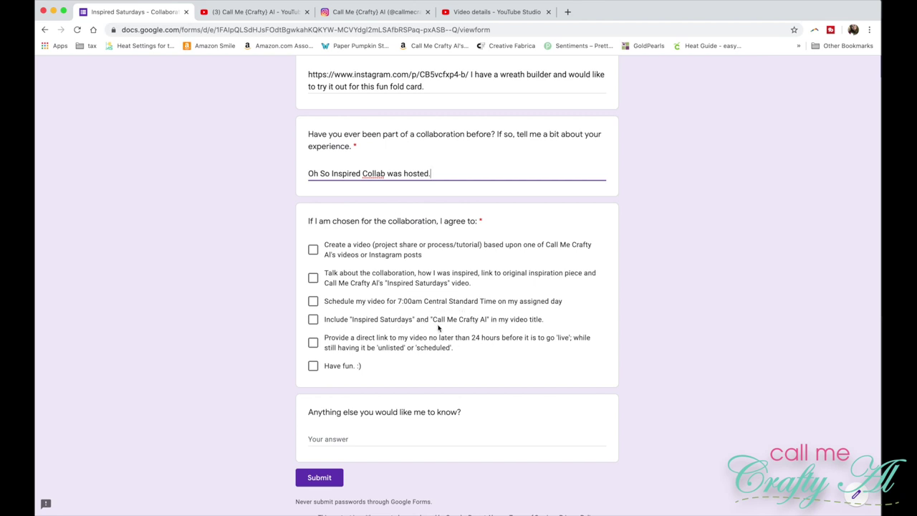
Scroll down to bring the agreement checkboxes and Submit button into view.
scroll(438, 327, "down", 1)
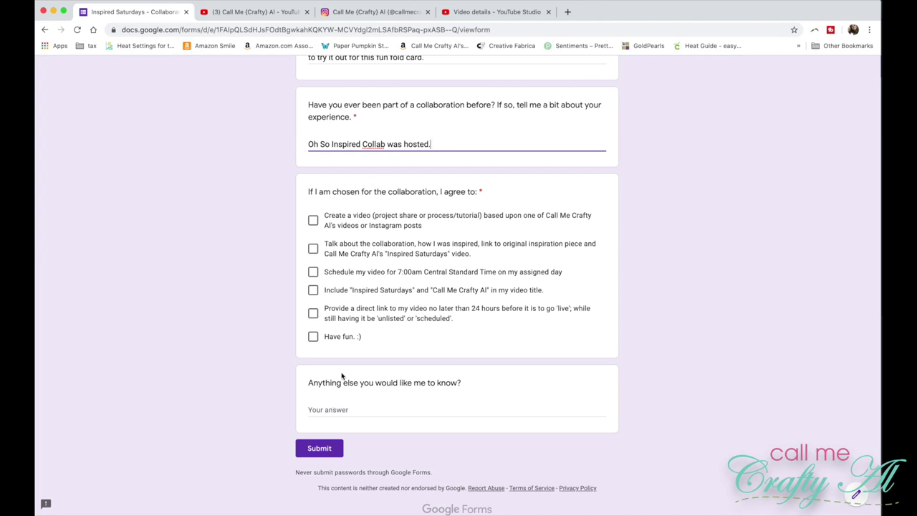
Tick all five agreements (video, collab talk, 7:00am posting, both names, early link) and submit the application.
left_click(324, 448)
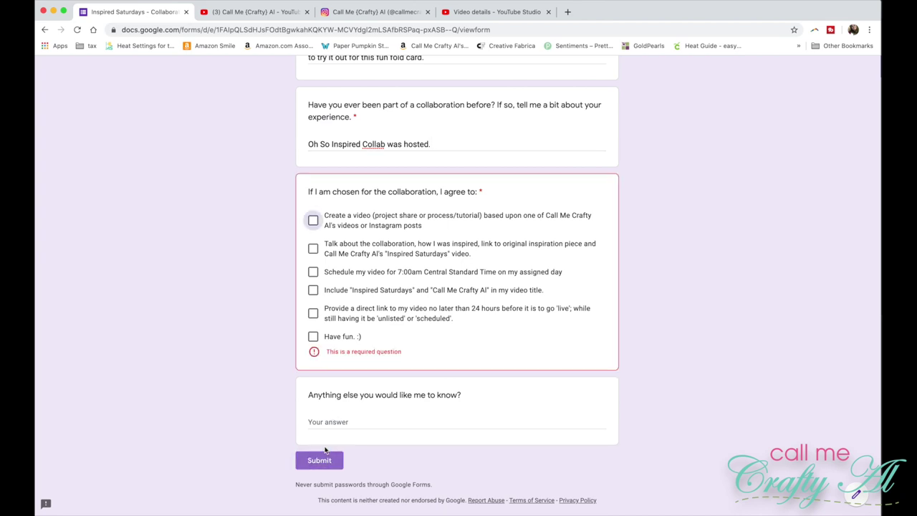
left_click(313, 220)
left_click(313, 248)
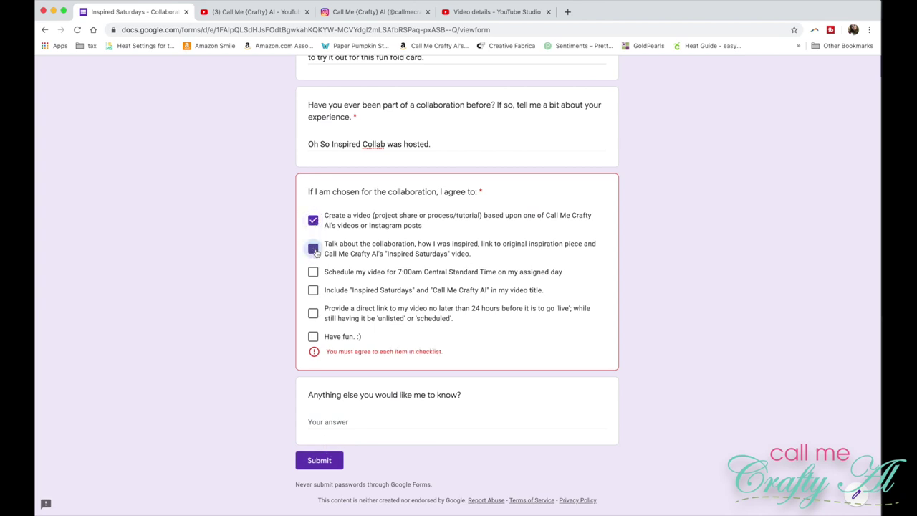
left_click(313, 272)
left_click(313, 290)
left_click(313, 313)
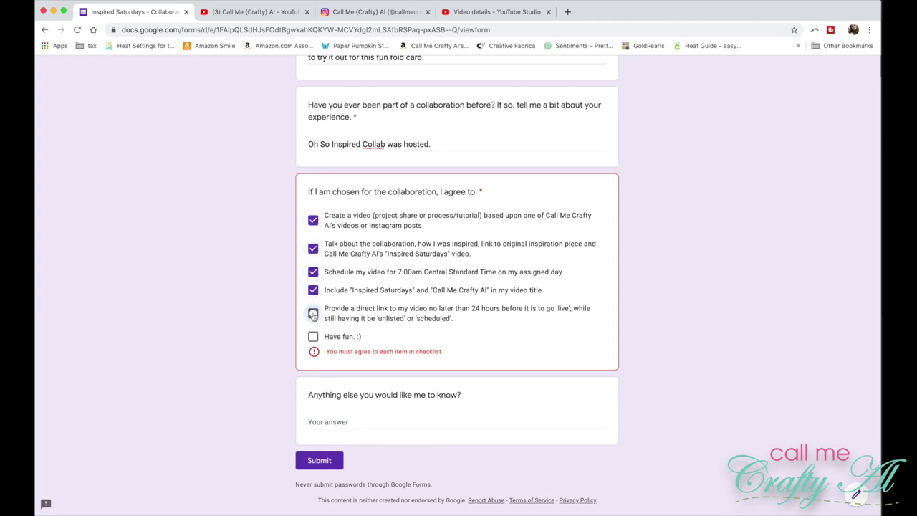
left_click(318, 450)
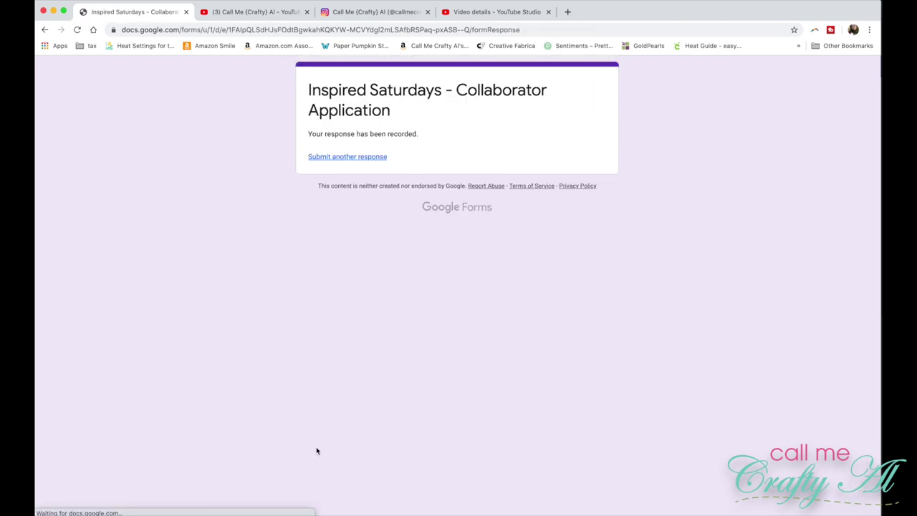